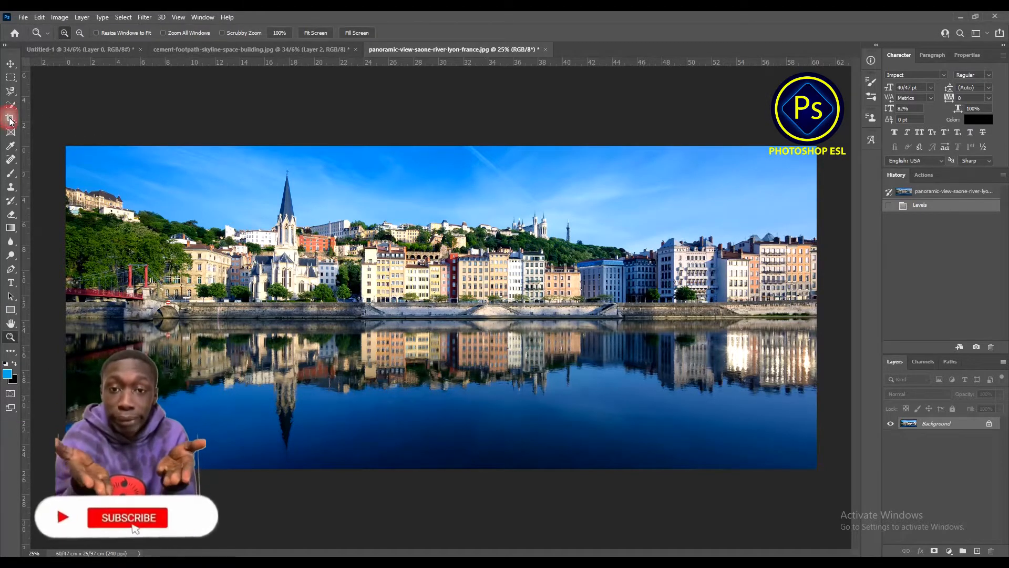
Step: Crop the panorama to remove the upper strip of sky and most of the river reflection below the quay
key(c)
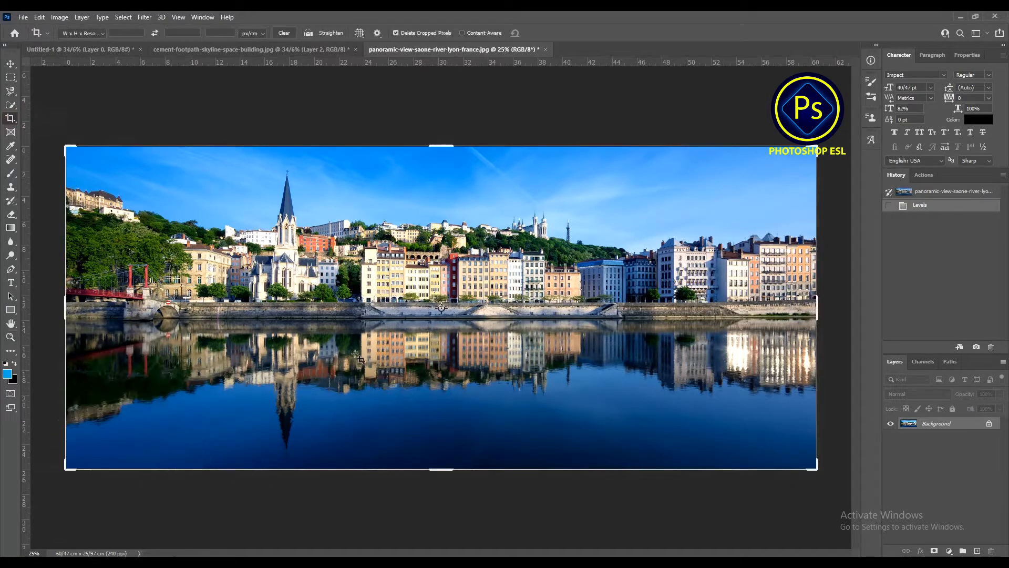
drag(448, 474, 457, 418)
drag(446, 203, 447, 210)
drag(444, 410, 448, 400)
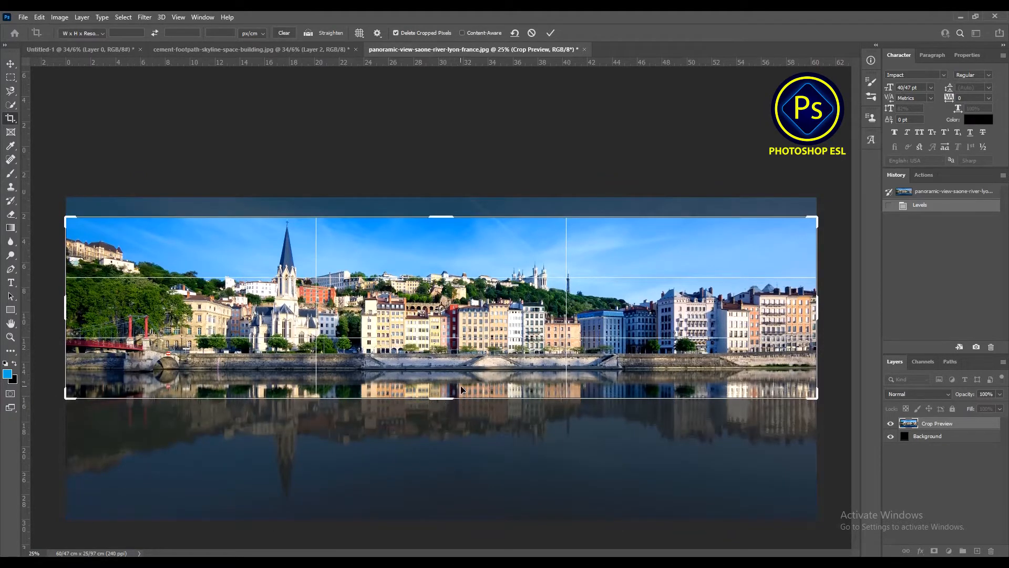
drag(460, 358, 461, 358)
double_click(461, 357)
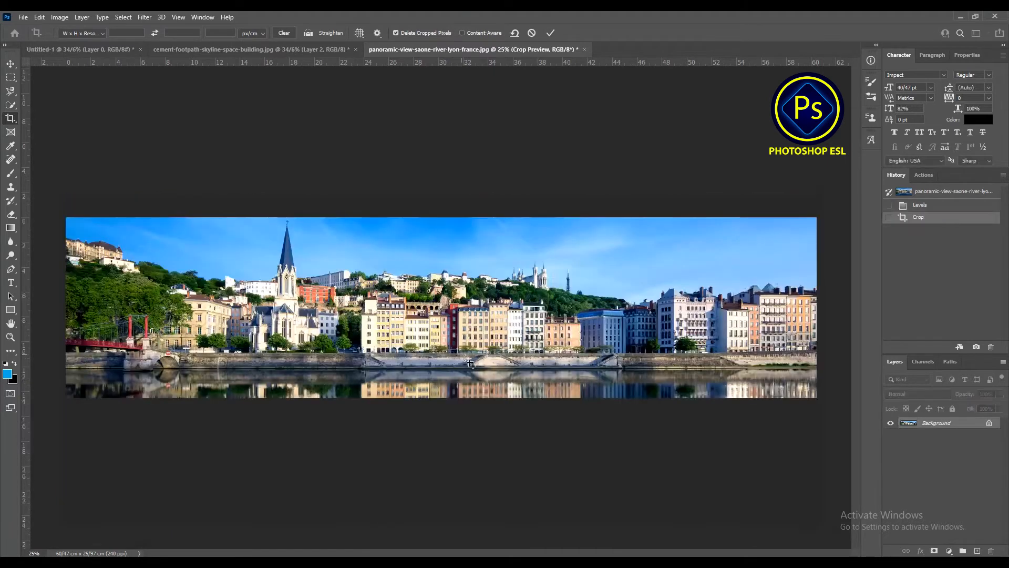
Step: Duplicate the background layer and flip the copy horizontally
click(10, 78)
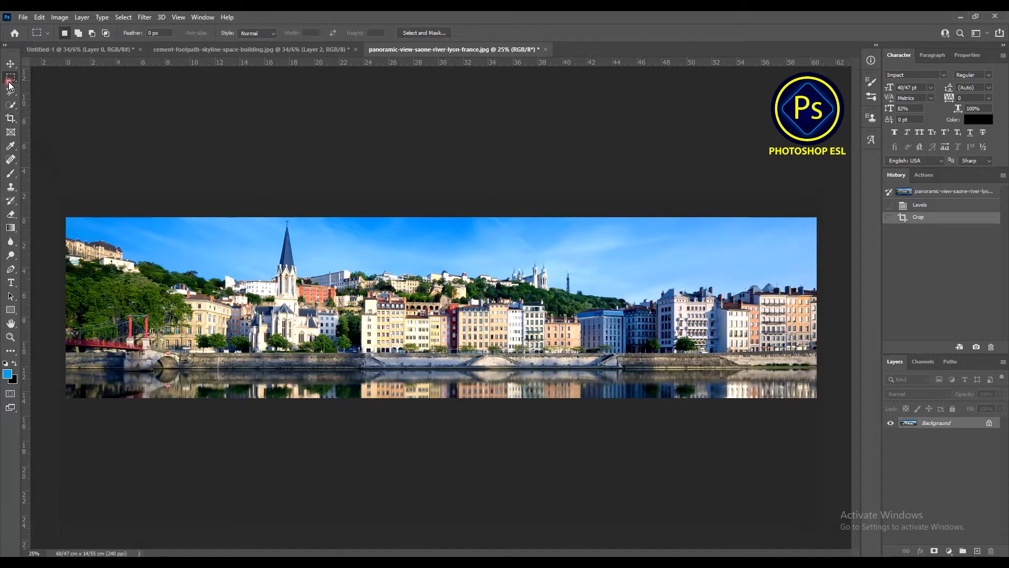
drag(957, 429, 977, 551)
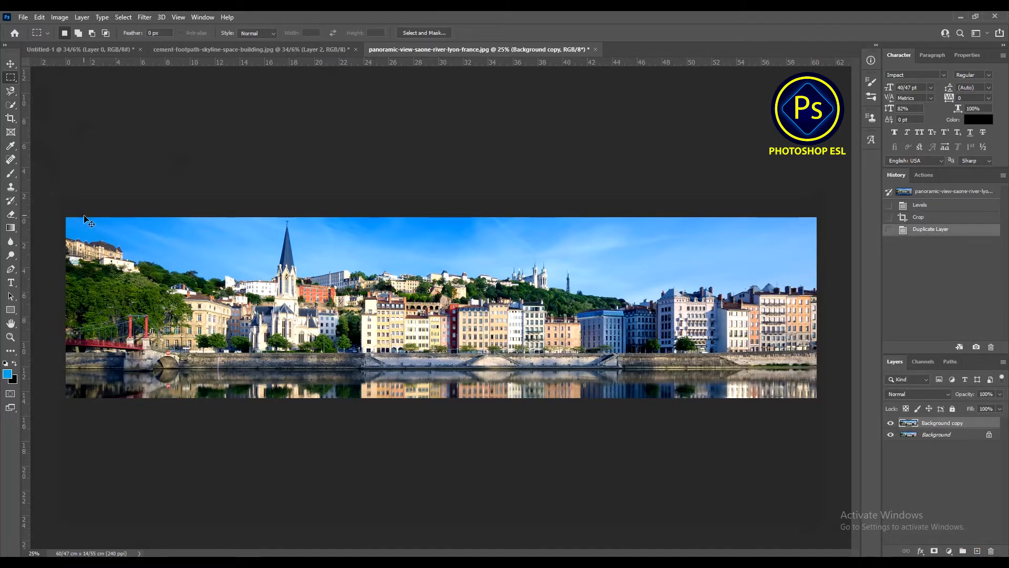
key(ctrl+t)
right_click(161, 252)
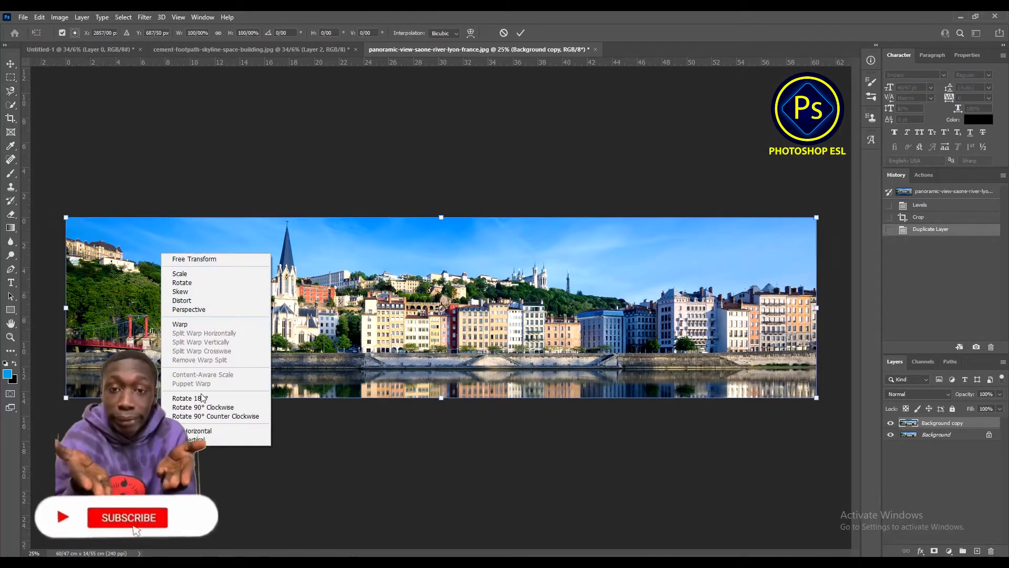
click(213, 432)
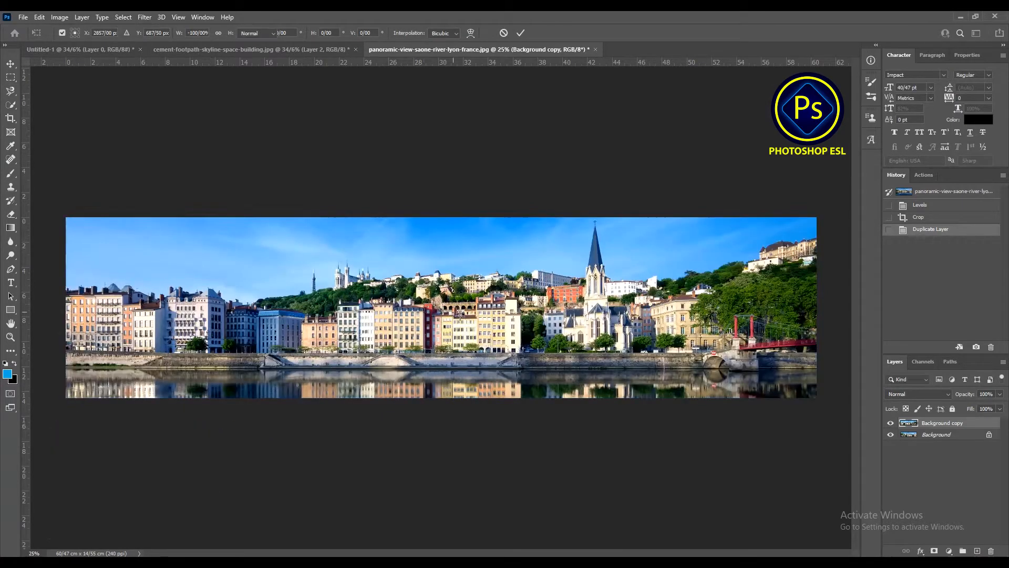
key(Return)
key(z)
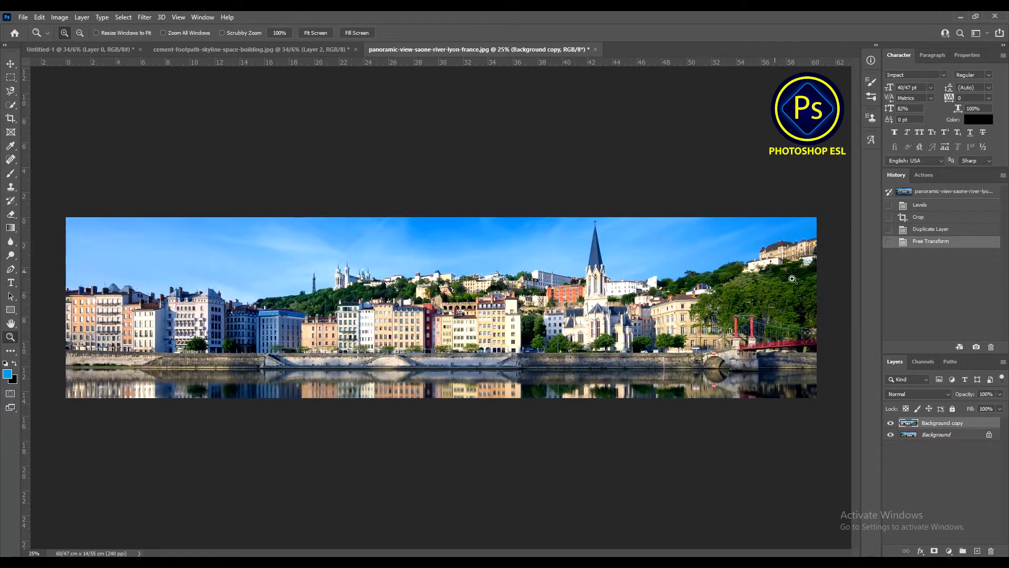
Step: Add a hide-all mask to the flipped copy and paint white with an enlarged brush to reveal its right-hand part
alt+click(934, 550)
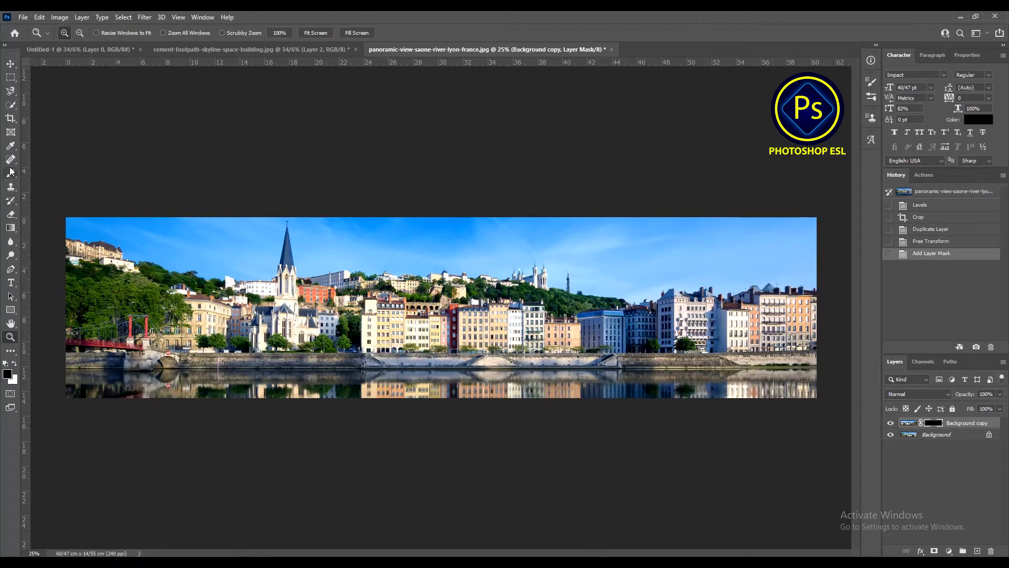
click(11, 173)
click(15, 363)
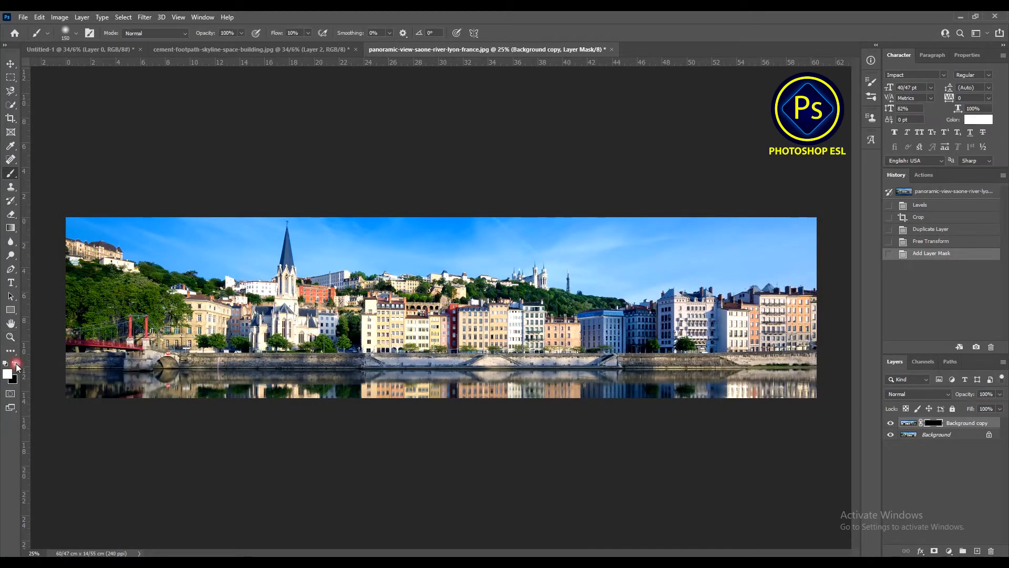
mouse_move(805, 304)
mouse_down()
mouse_move(827, 284)
mouse_move(809, 270)
mouse_move(793, 274)
mouse_move(831, 263)
mouse_move(810, 261)
mouse_move(818, 218)
mouse_move(811, 231)
mouse_move(806, 218)
mouse_move(818, 254)
mouse_up()
key(bracketright)
key(bracketright)
key(bracketright)
key(bracketright)
mouse_move(823, 361)
mouse_down()
mouse_move(800, 412)
mouse_move(845, 428)
mouse_move(777, 322)
mouse_move(793, 453)
mouse_move(773, 385)
mouse_move(736, 423)
mouse_move(717, 415)
mouse_move(671, 450)
mouse_move(687, 434)
mouse_move(628, 248)
mouse_move(665, 350)
mouse_move(630, 315)
mouse_up()
Step: Paint white on the mask over the mirrored church's facade and the quay beside it to blend the seam
key(z)
click(619, 271)
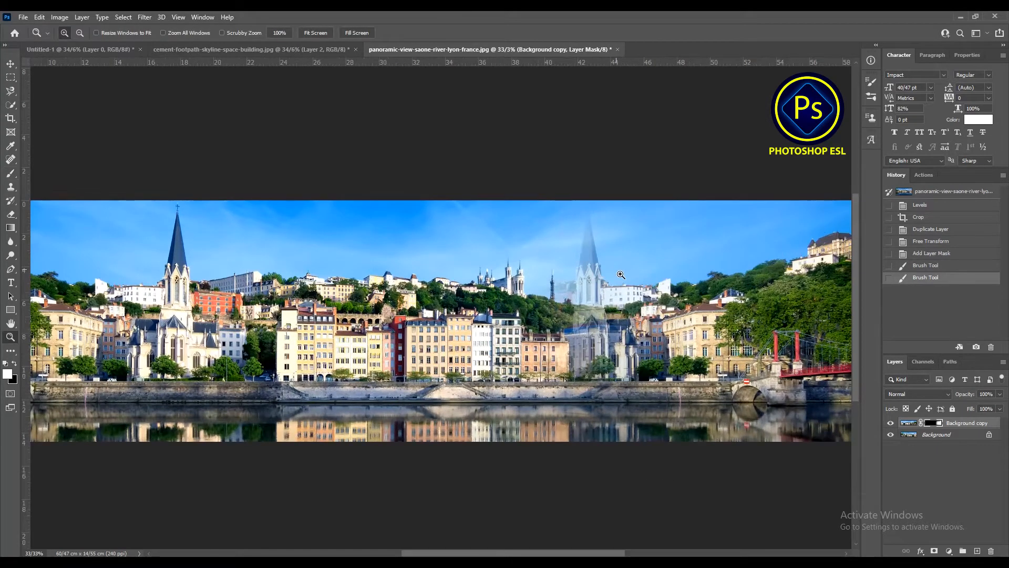
click(10, 173)
mouse_move(588, 335)
mouse_down()
mouse_move(622, 342)
mouse_move(599, 387)
mouse_up()
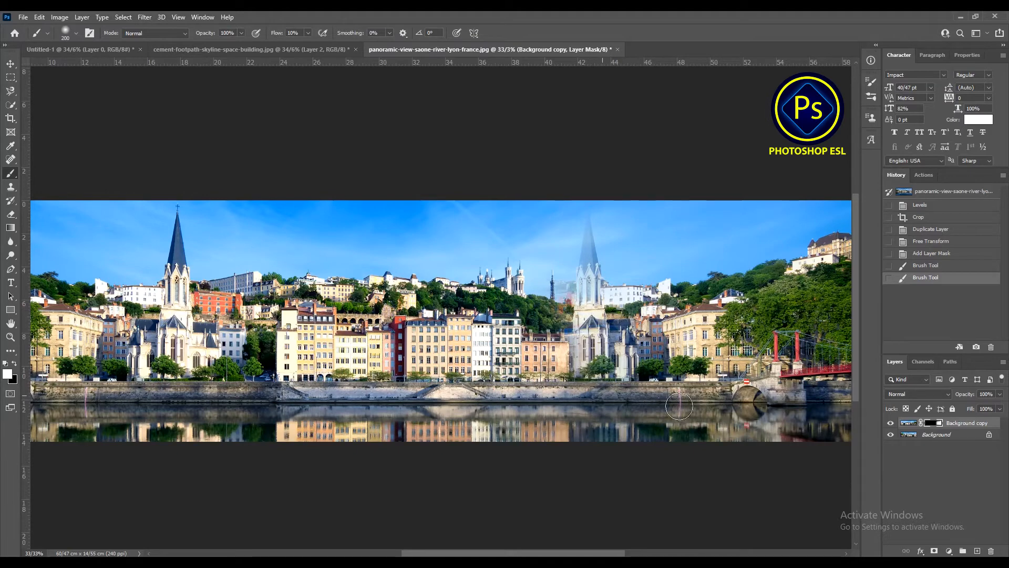
drag(679, 406, 678, 373)
click(614, 252)
Step: Paint black on the mask at 100% flow, switching to a hard 100 px brush, to hide the mirrored church's spire and tower
key(z)
click(617, 268)
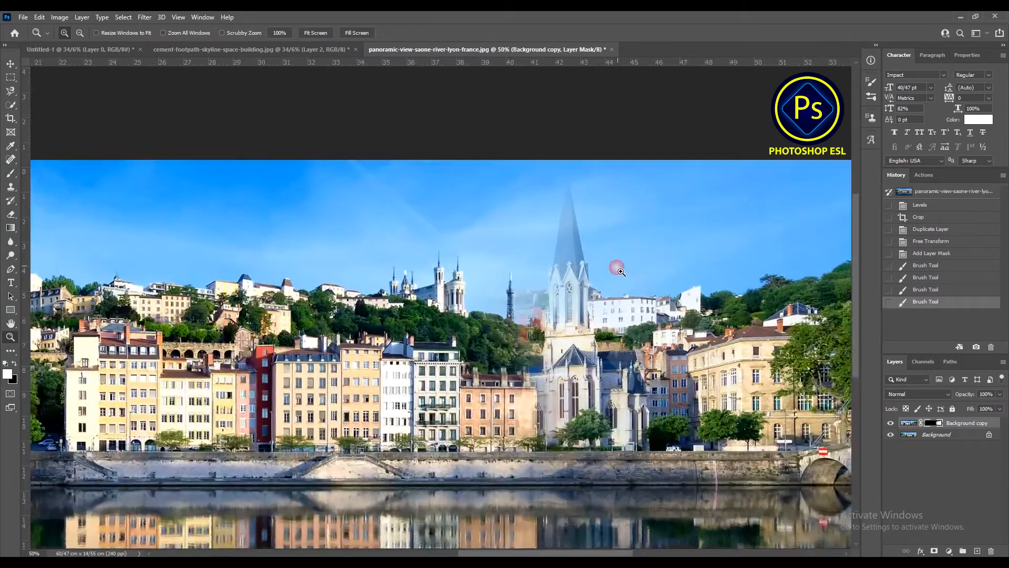
click(617, 268)
click(11, 172)
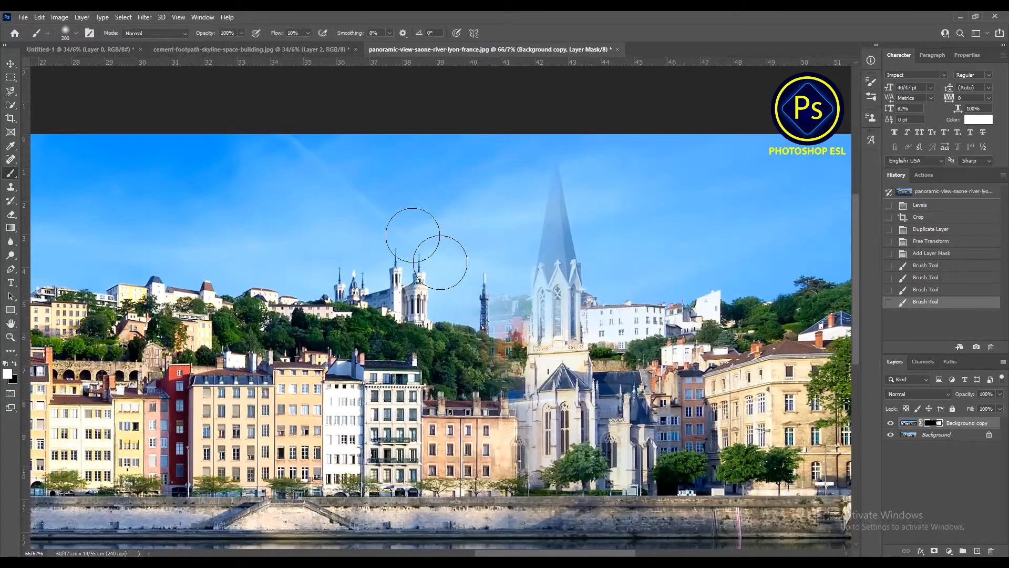
mouse_move(557, 165)
mouse_down()
mouse_move(552, 207)
mouse_move(571, 253)
mouse_move(500, 259)
mouse_move(536, 232)
mouse_up()
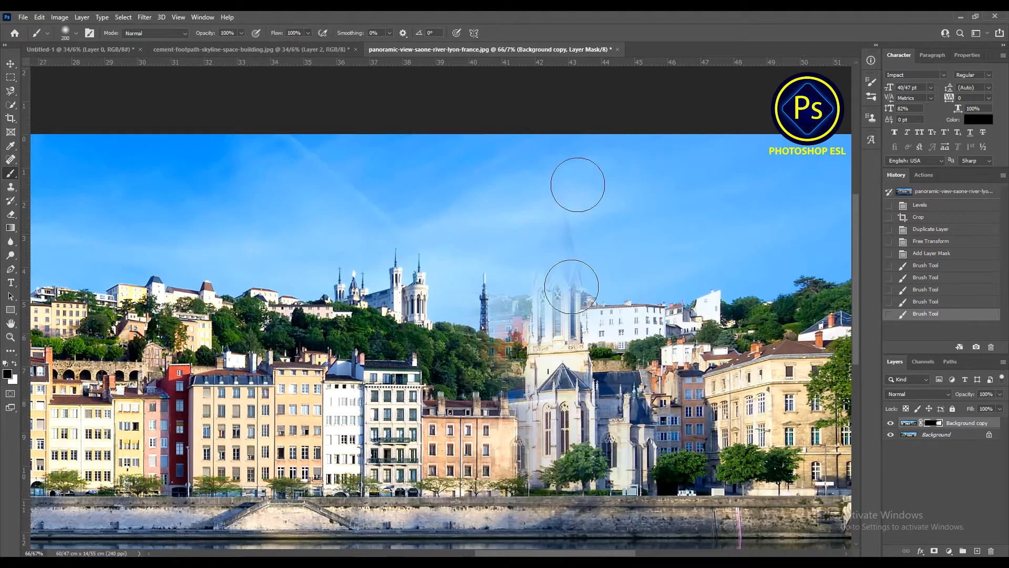
right_click(531, 226)
click(616, 248)
click(440, 158)
click(604, 233)
mouse_move(609, 288)
mouse_down()
mouse_move(462, 300)
mouse_move(491, 293)
mouse_move(564, 310)
mouse_move(563, 322)
mouse_up()
click(564, 327)
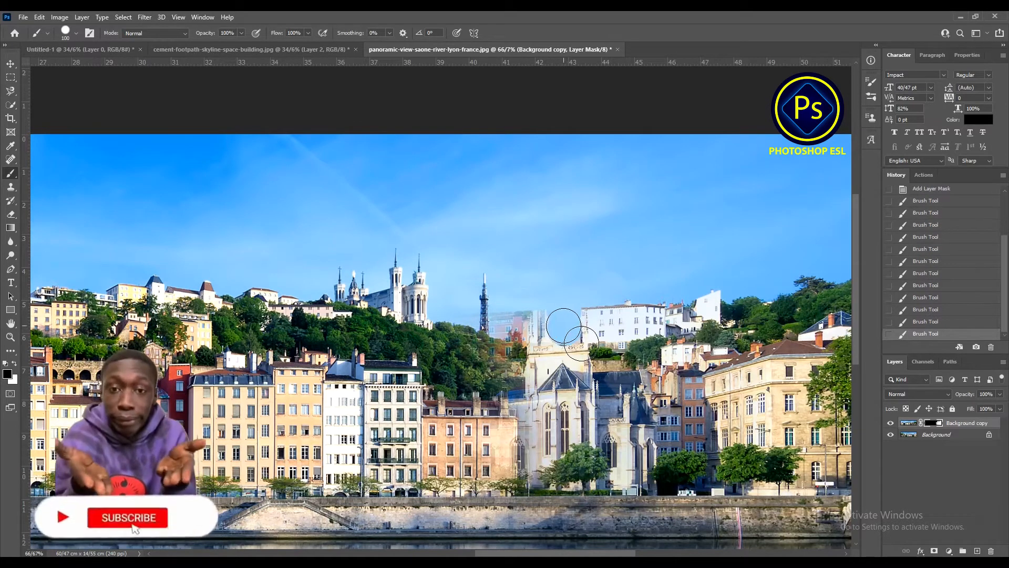
Step: Reduce the brush to 45 px and mask out the remaining tower fragments and ghosted building beside the mirrored church
key(bracketleft)
key(bracketleft)
key(bracketleft)
key(bracketleft)
key(bracketleft)
key(bracketleft)
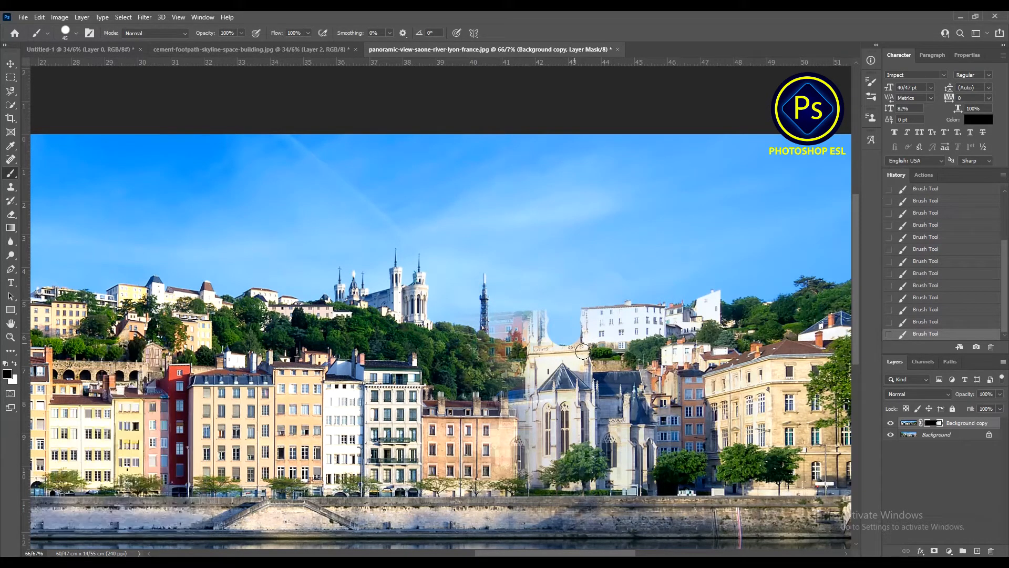
mouse_move(534, 353)
mouse_down()
mouse_move(481, 354)
mouse_move(524, 355)
mouse_move(526, 368)
mouse_move(464, 353)
mouse_up()
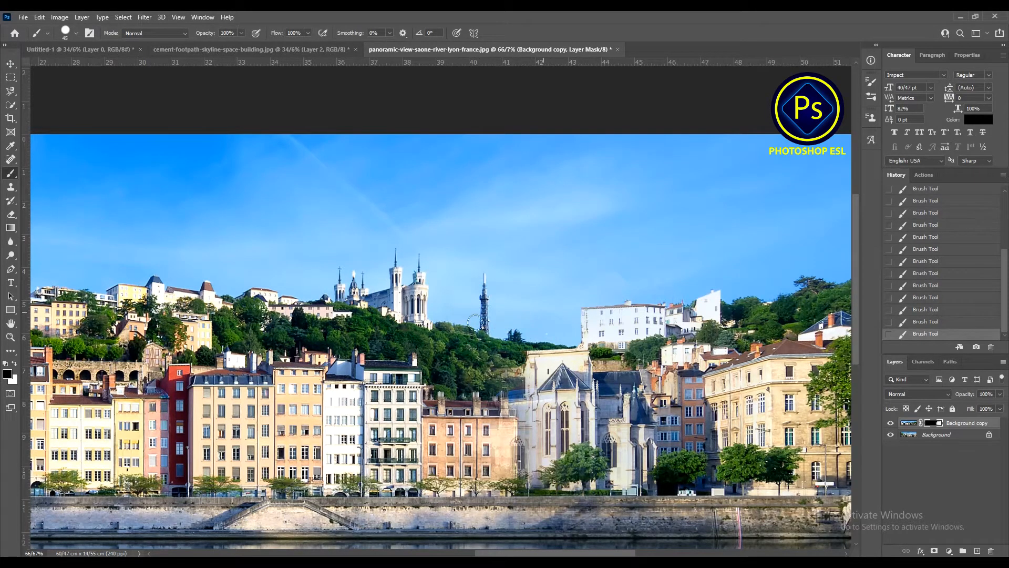
Step: Merge the masked mirrored copy down into the background layer
key(z)
alt+click(449, 314)
alt+click(448, 314)
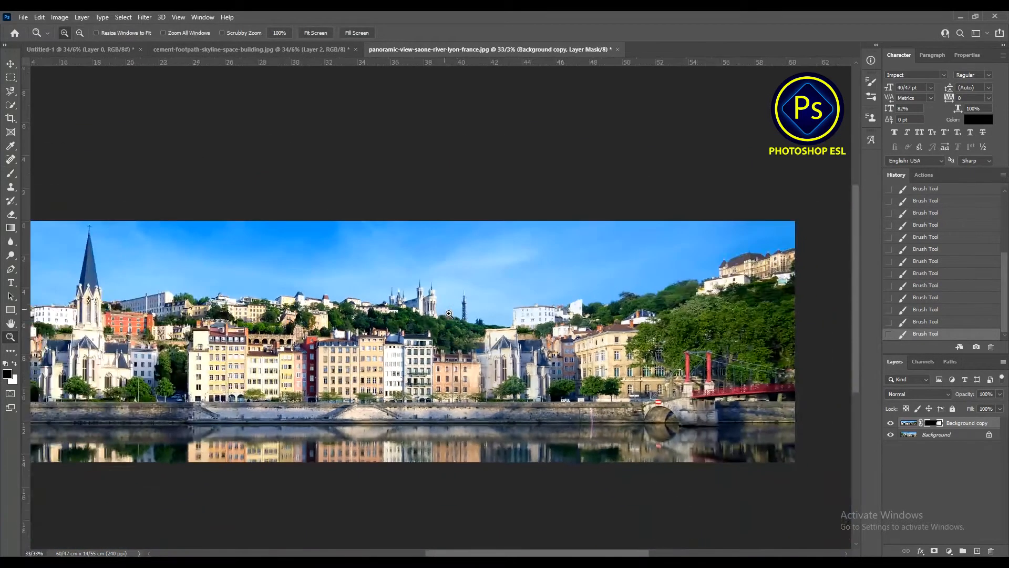
drag(444, 343, 495, 335)
alt+click(333, 327)
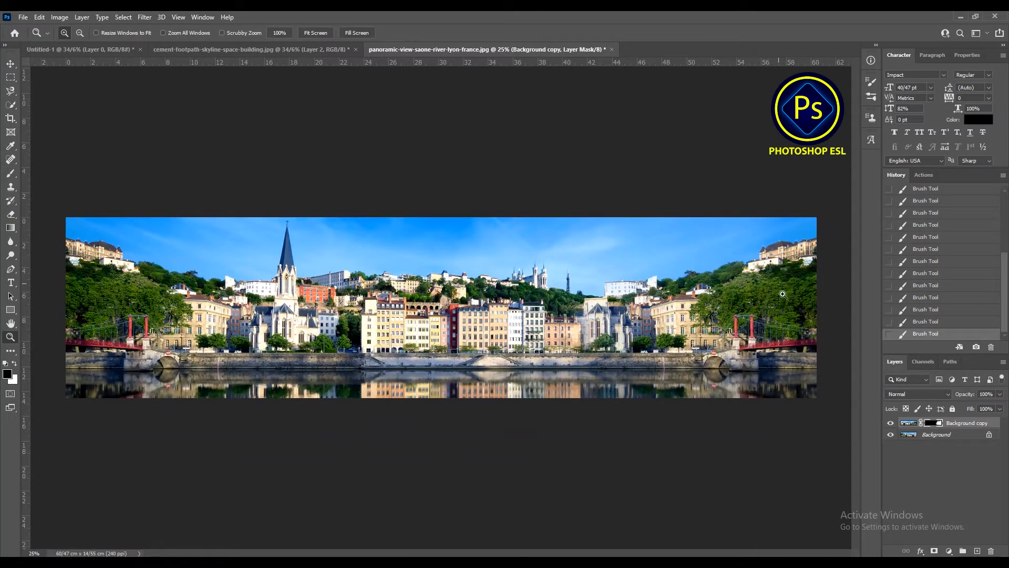
key(ctrl+e)
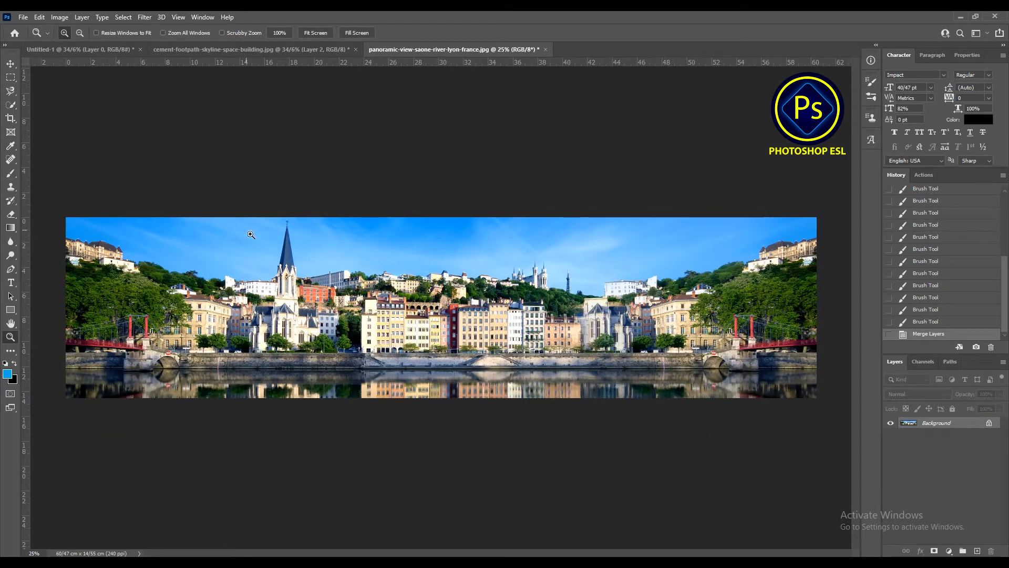
Step: Resize the image to a square, entering 2618 pixels for width and height and a resolution of 150 pixels/inch
click(60, 17)
click(79, 95)
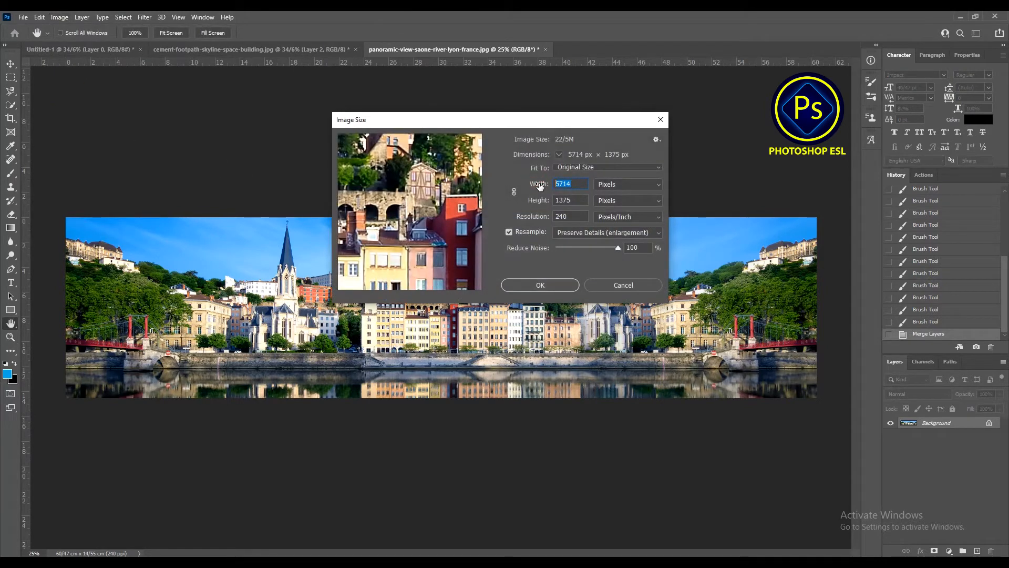
text(2618)
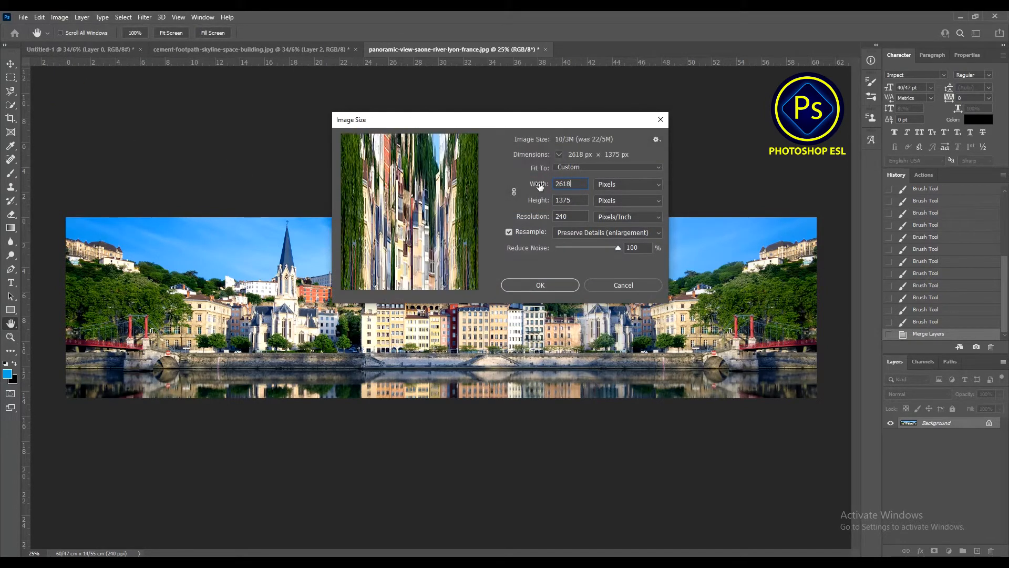
text(2618)
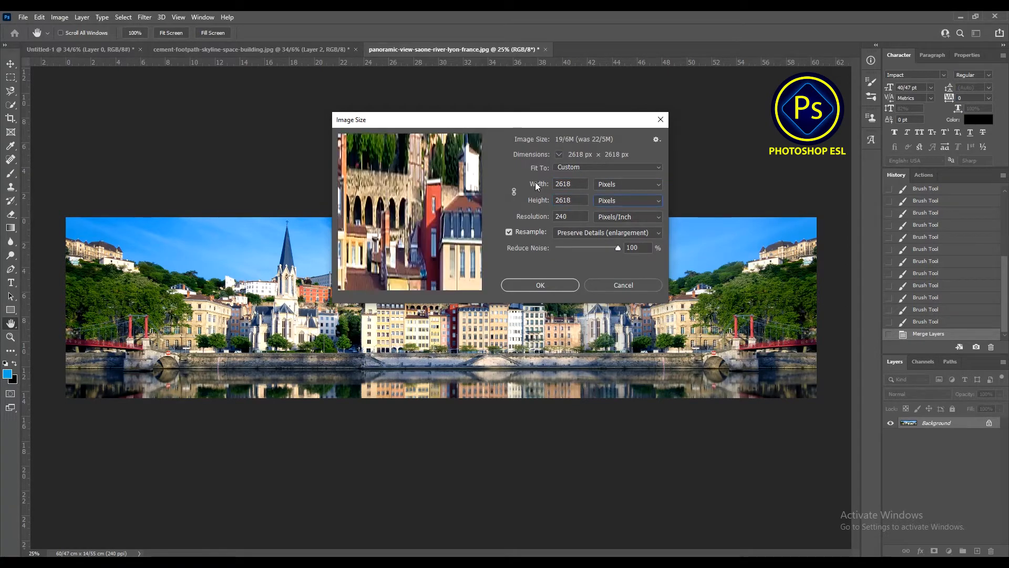
key(Tab)
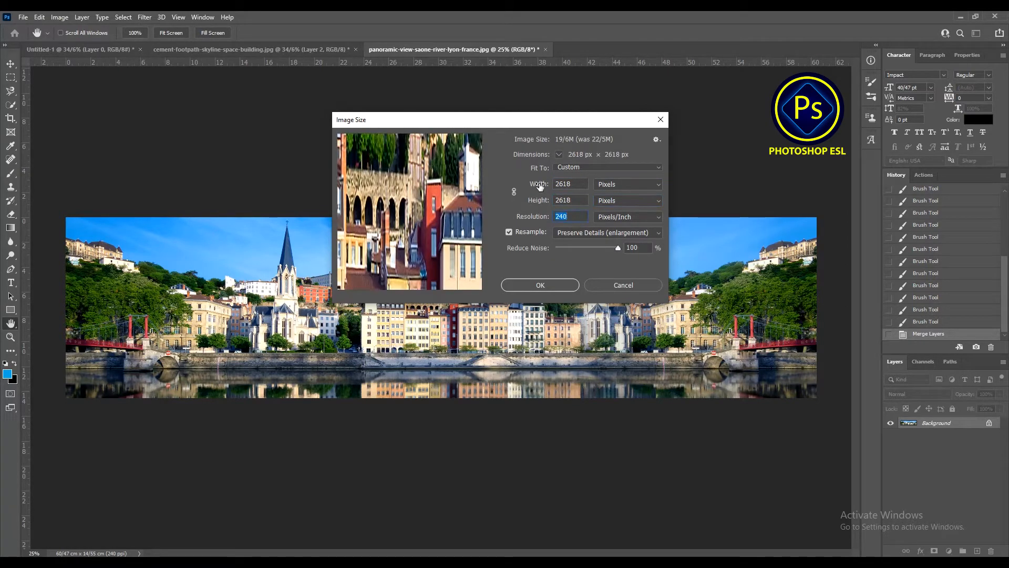
text(150)
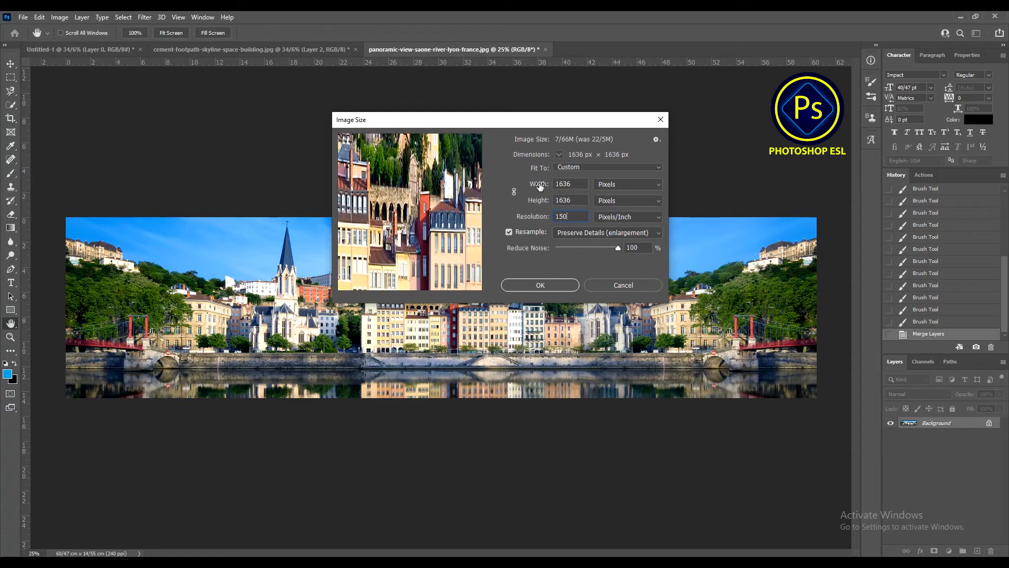
click(534, 287)
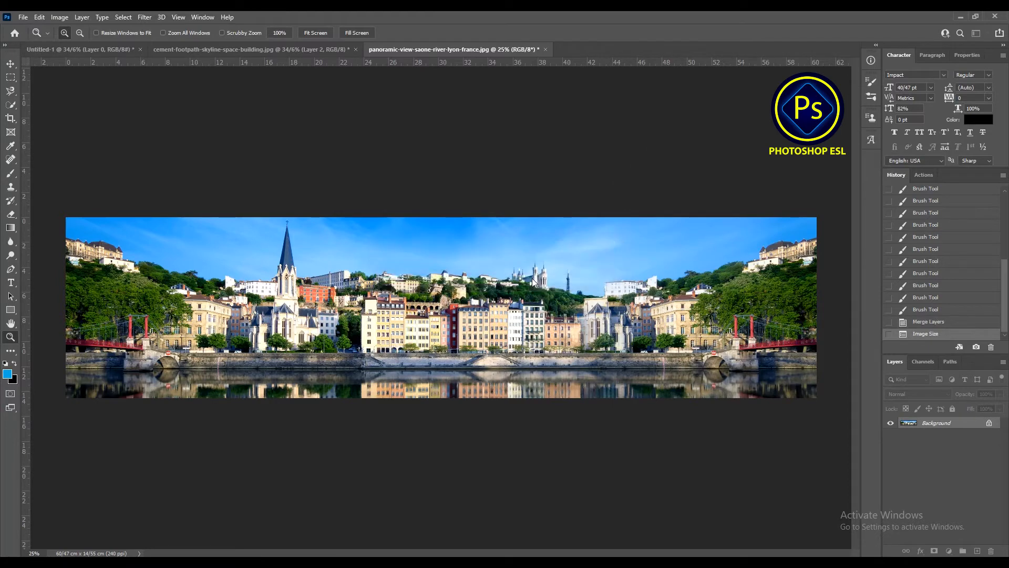
Step: Convert the locked background into a regular layer with the default name
right_click(500, 283)
click(502, 286)
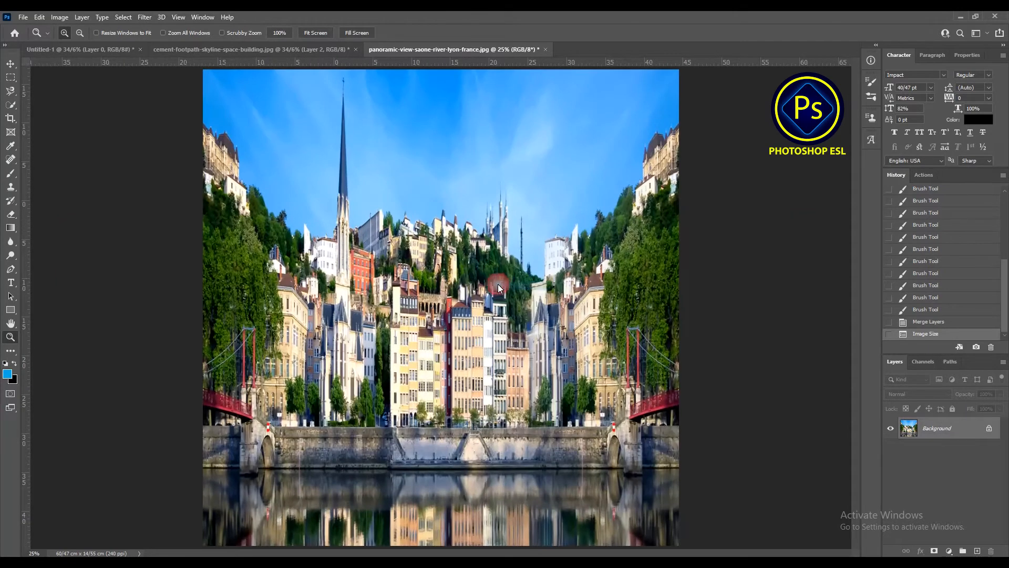
double_click(941, 428)
key(Return)
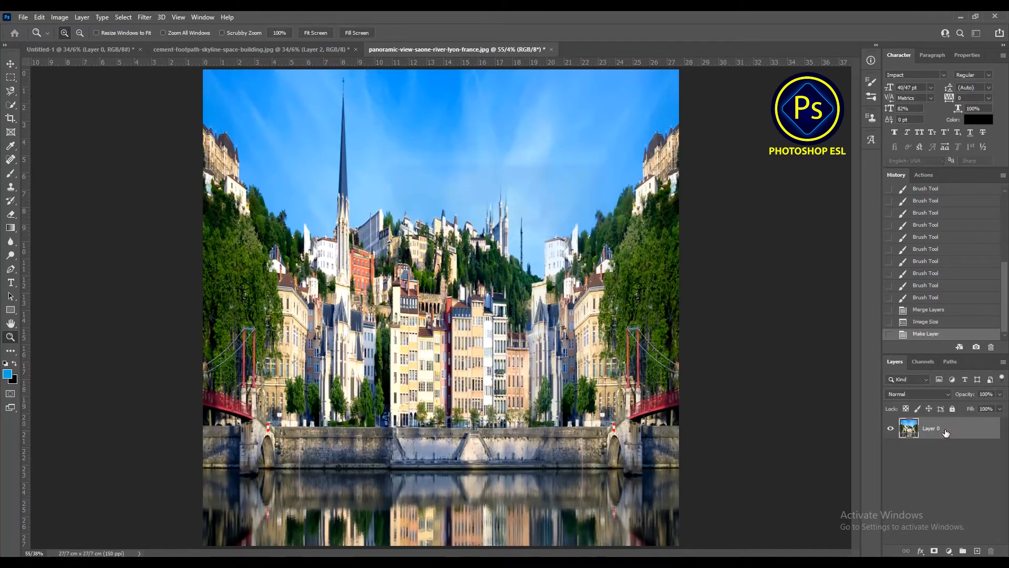
Step: Flip the square cityscape layer vertically with Free Transform
key(v)
key(ctrl+t)
right_click(419, 145)
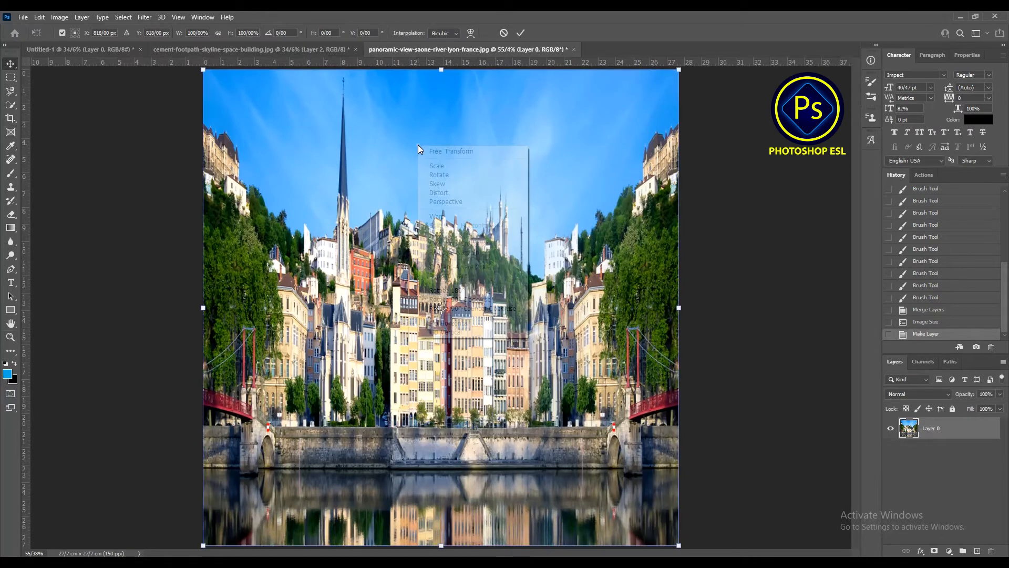
click(450, 331)
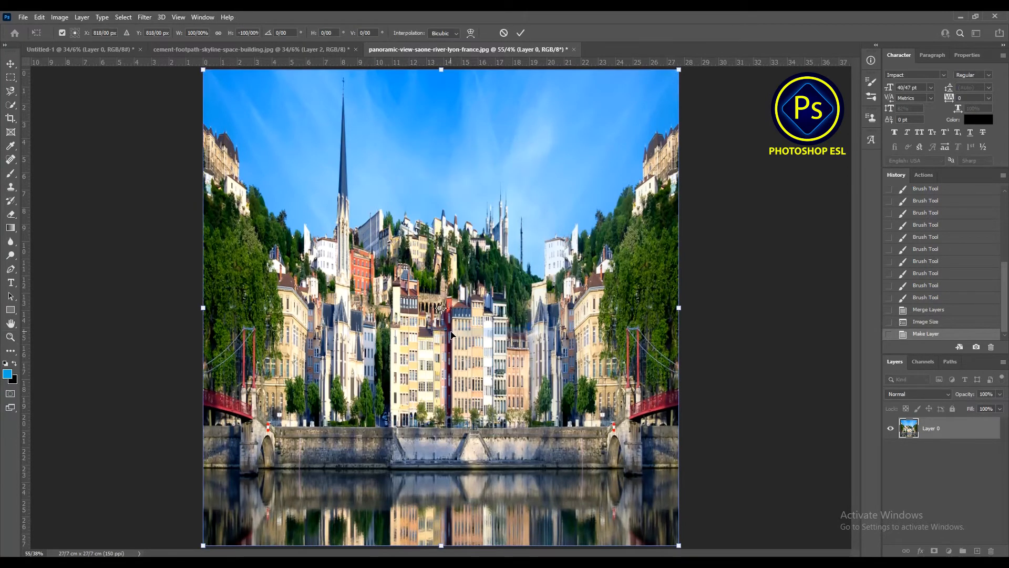
key(Return)
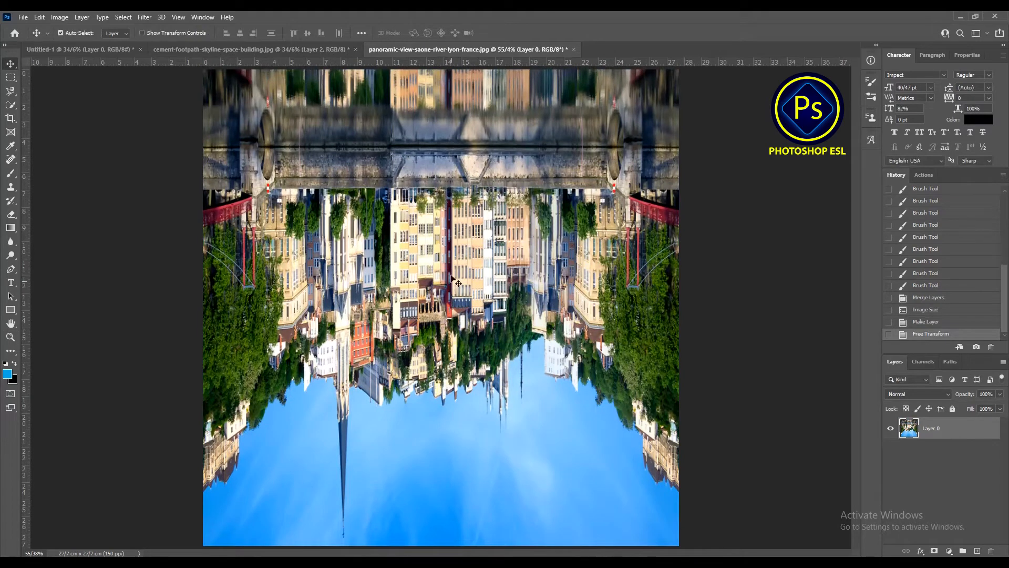
Step: Apply the Polar Coordinates distortion to the flipped cityscape layer using Rectangular to Polar
click(145, 17)
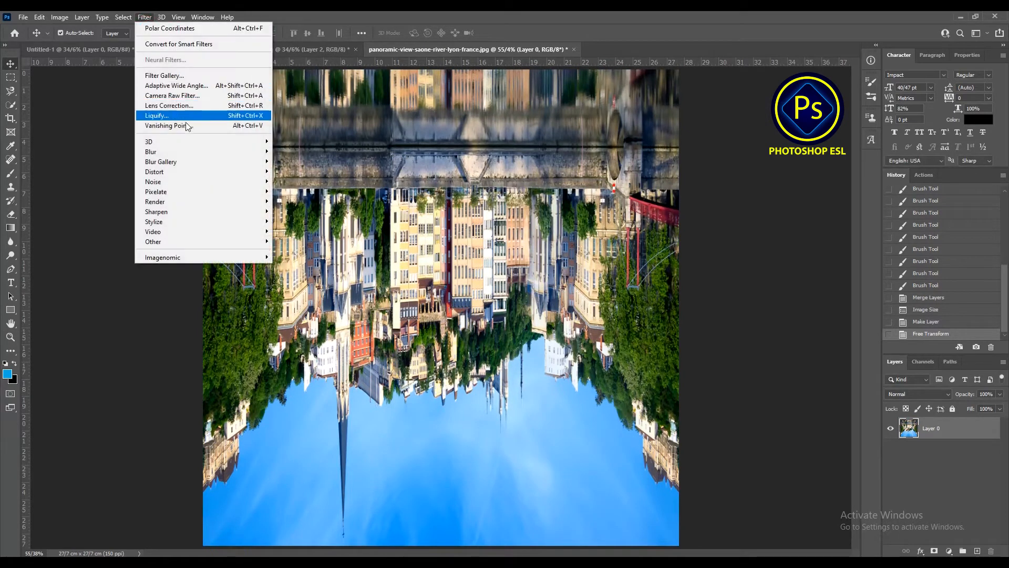
mouse_move(209, 172)
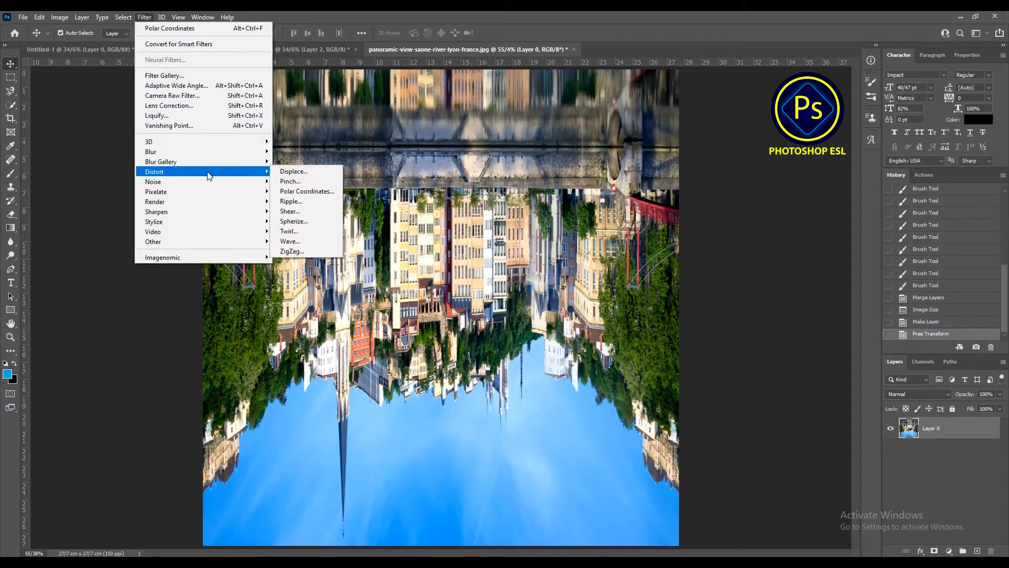
click(310, 191)
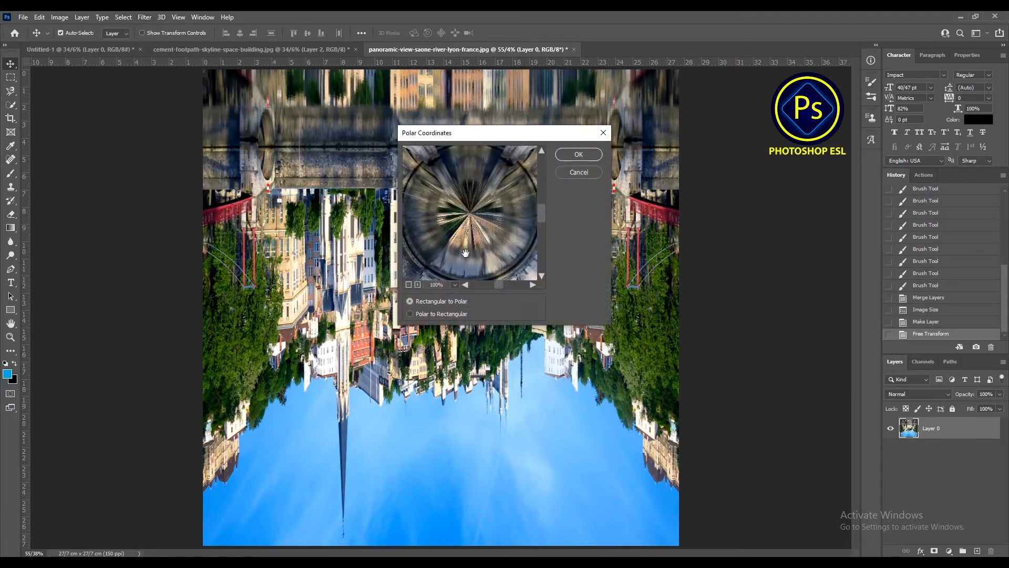
click(578, 155)
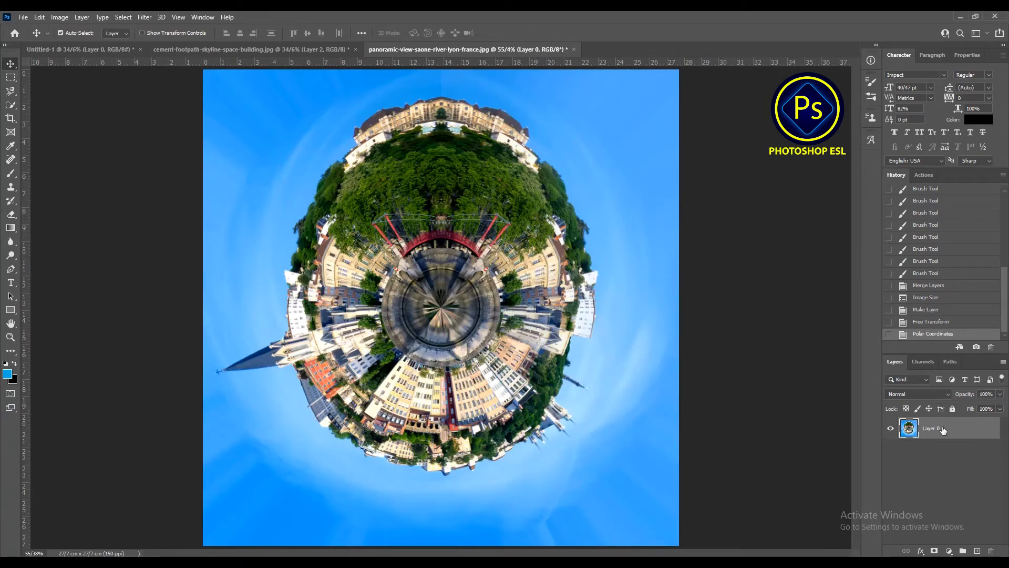
Step: With Free Transform, widen the planet layer to about 110%, rotate it 90° clockwise and reposition it over the canvas
key(ctrl+t)
drag(679, 309, 732, 309)
drag(615, 311, 606, 312)
right_click(458, 291)
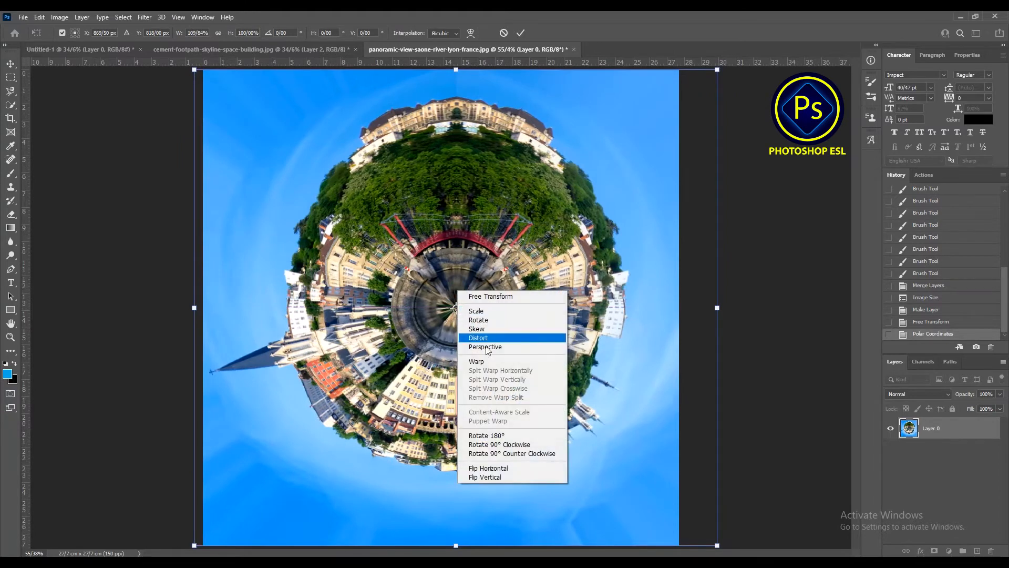
click(513, 446)
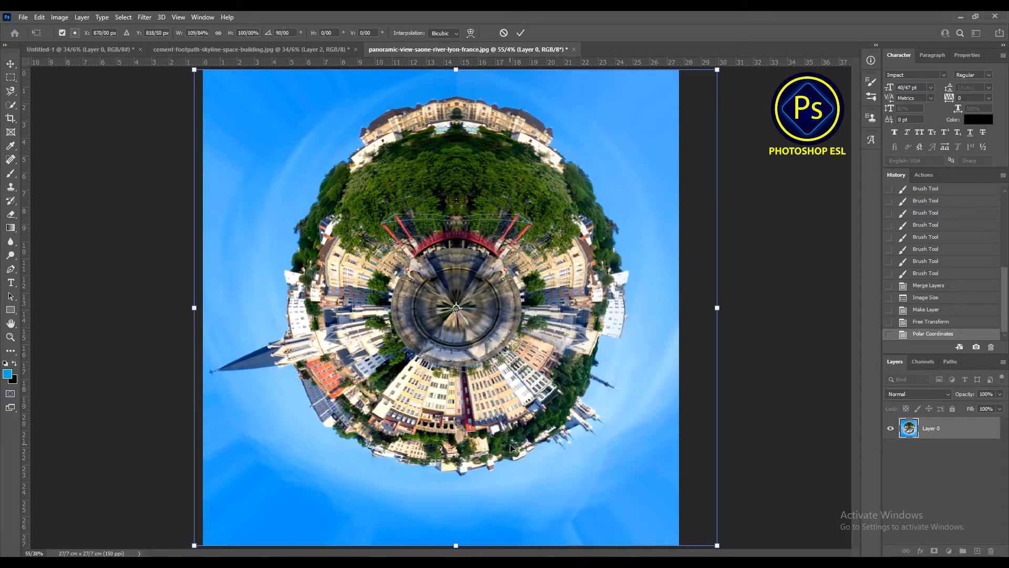
drag(503, 443, 480, 442)
key(Return)
Step: Draw a circular selection around the streaked inner disc at the planet's center and position it inside the stone ring
alt+click(443, 302)
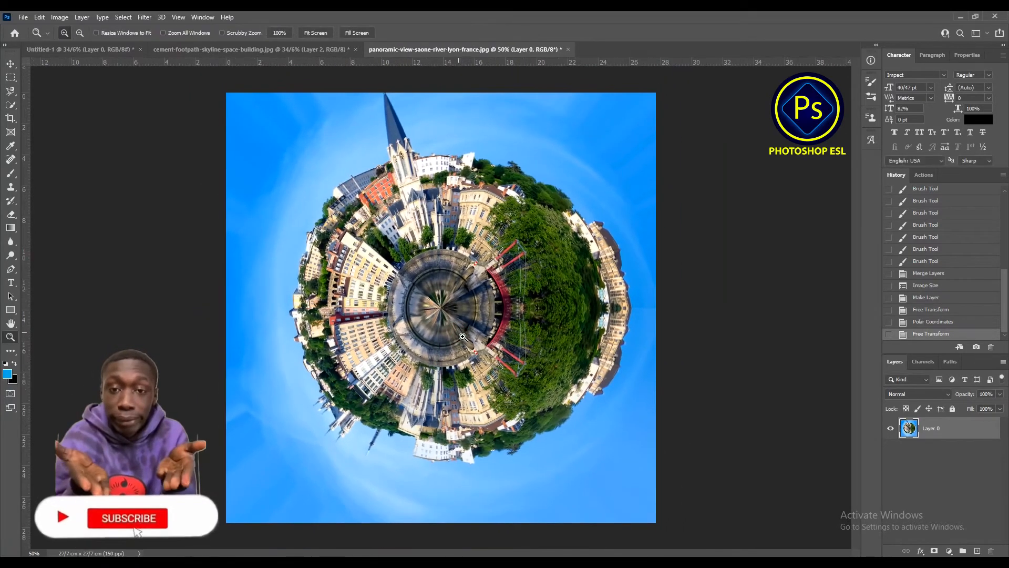
click(434, 290)
click(438, 295)
click(444, 298)
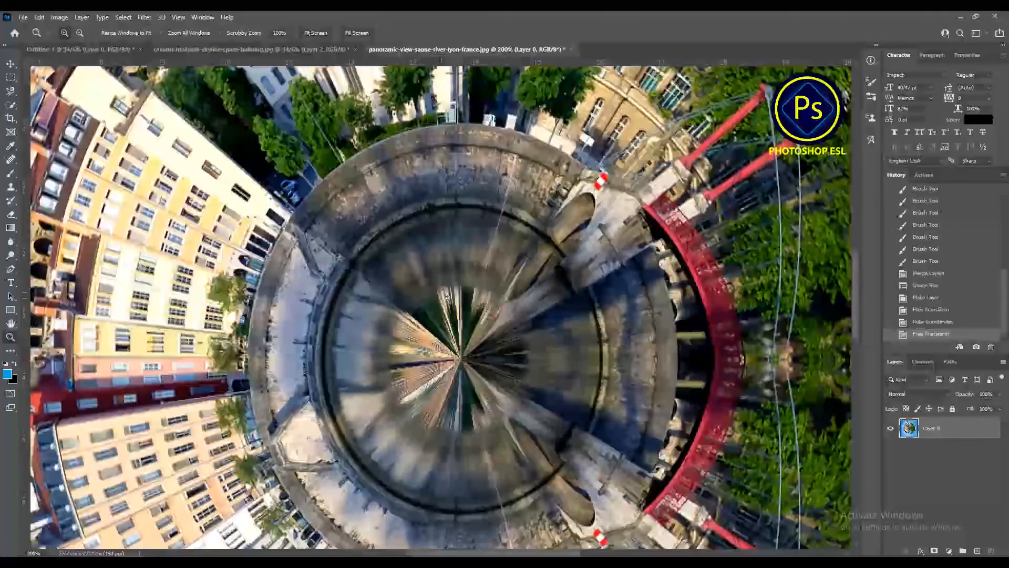
key(ctrl+minus)
drag(10, 78, 55, 81)
drag(516, 256, 390, 447)
drag(434, 338, 444, 342)
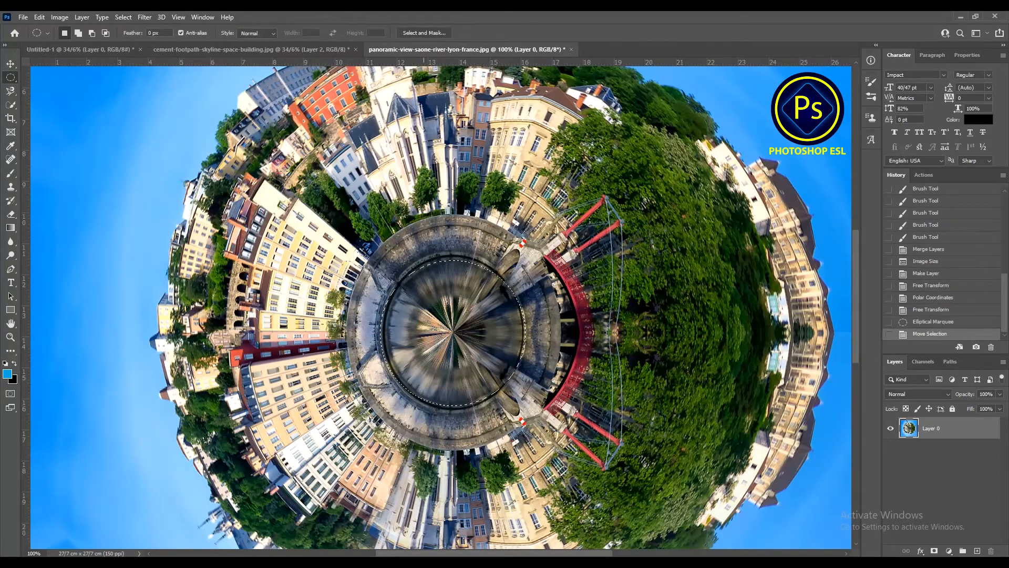
Step: Blur the selected central disc with a Gaussian Blur of 3.7 pixels radius, and clear the selection
click(145, 17)
mouse_move(185, 150)
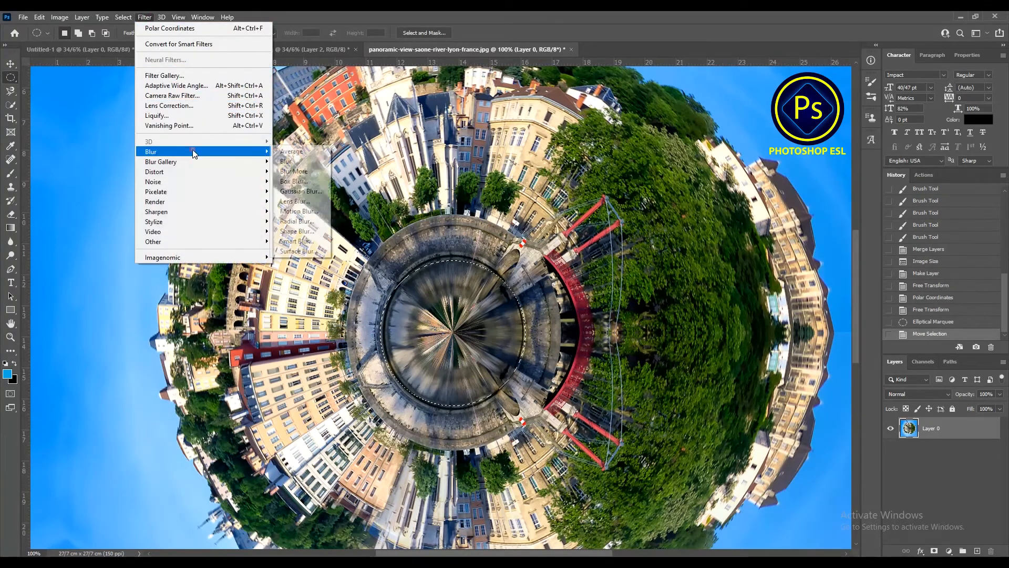
click(286, 191)
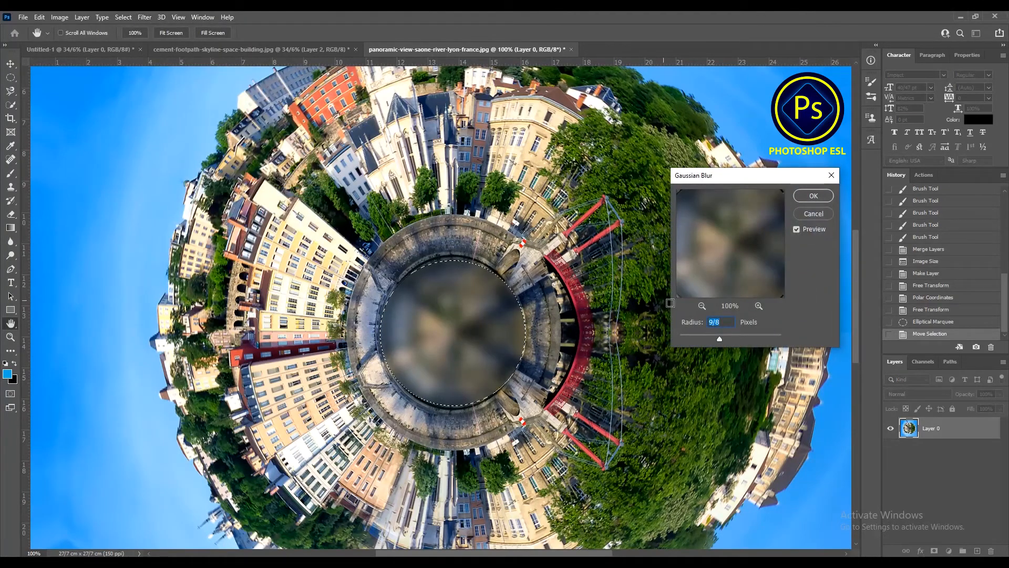
drag(719, 338, 700, 339)
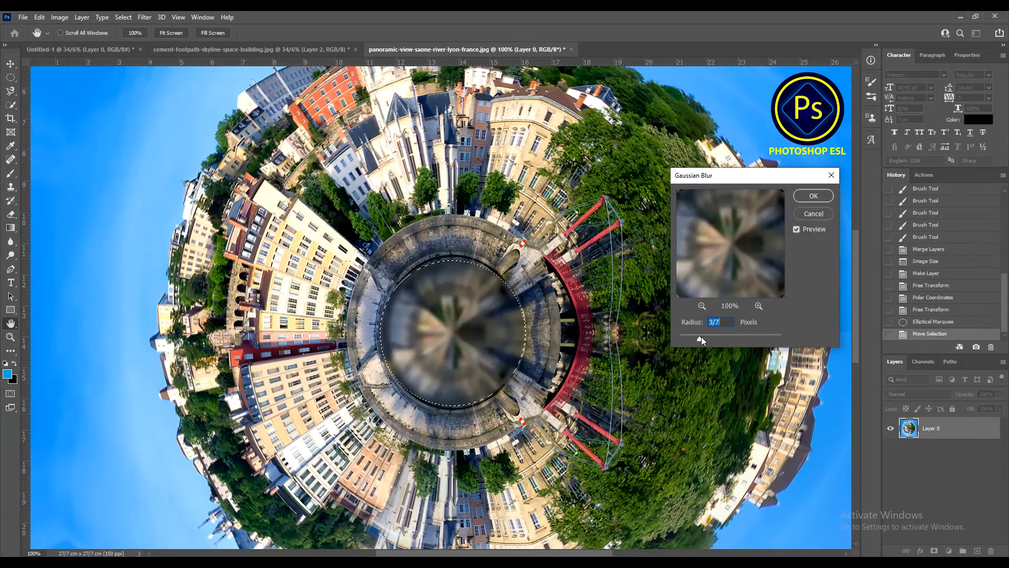
click(815, 199)
key(ctrl+d)
key(z)
alt+click(499, 269)
alt+click(500, 270)
right_click(499, 272)
click(509, 276)
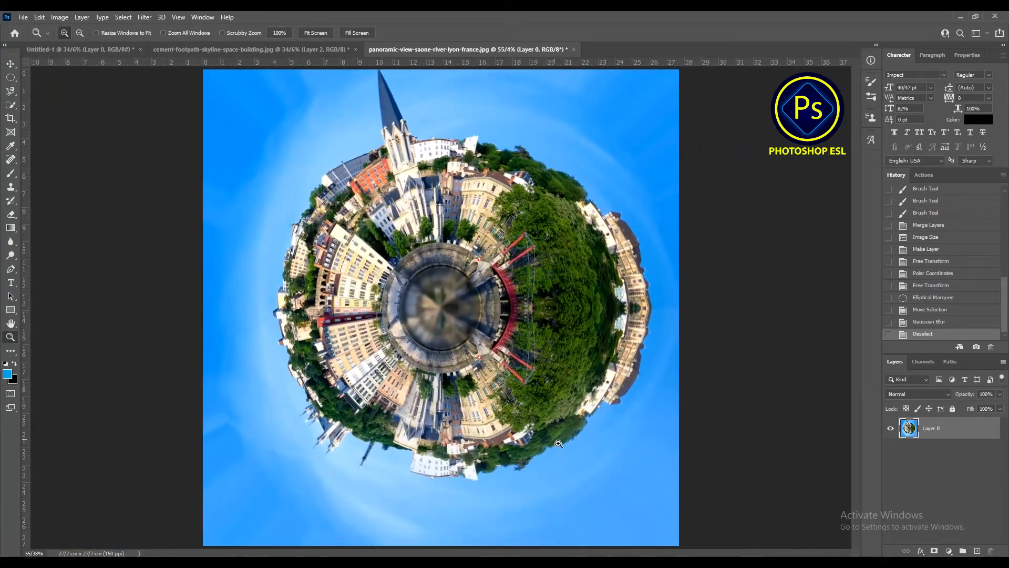